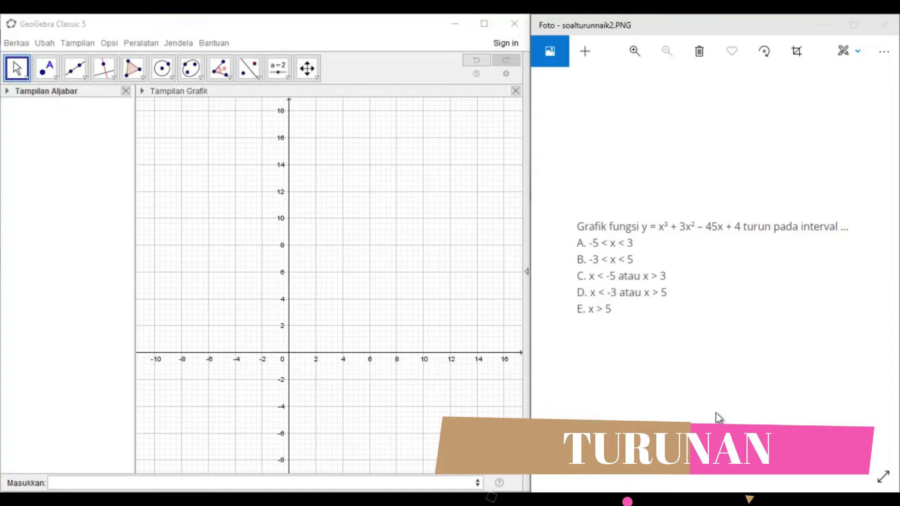
Plot the cubic function x^3+3x^2-45x+4 from the problem image.
mouse_move(562, 284)
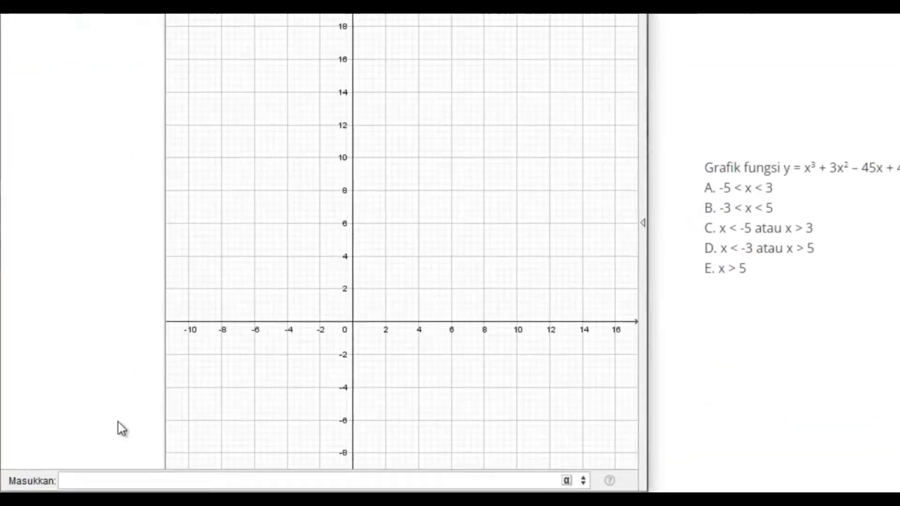
text(x)
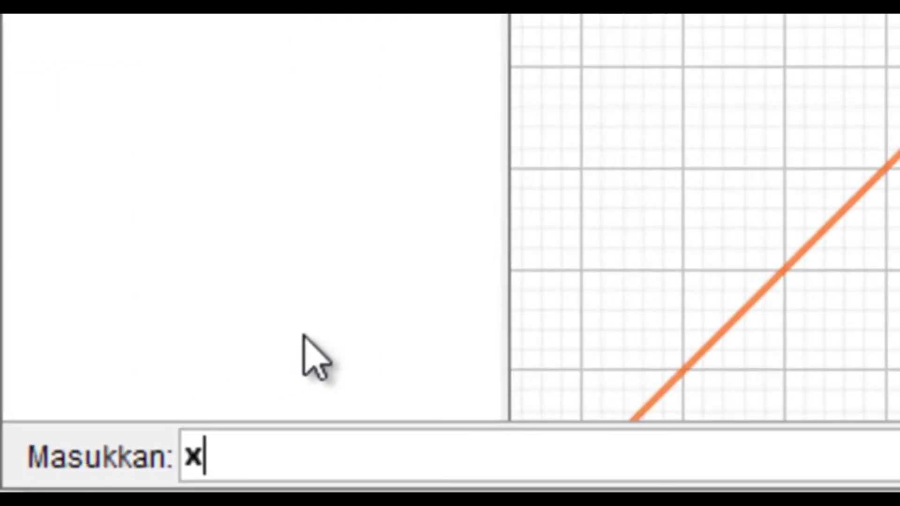
text(^3)
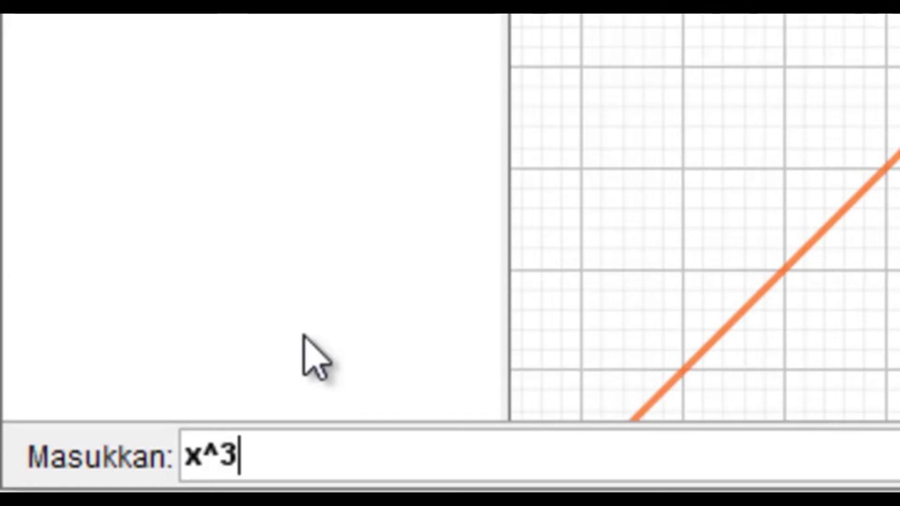
text(+3x)
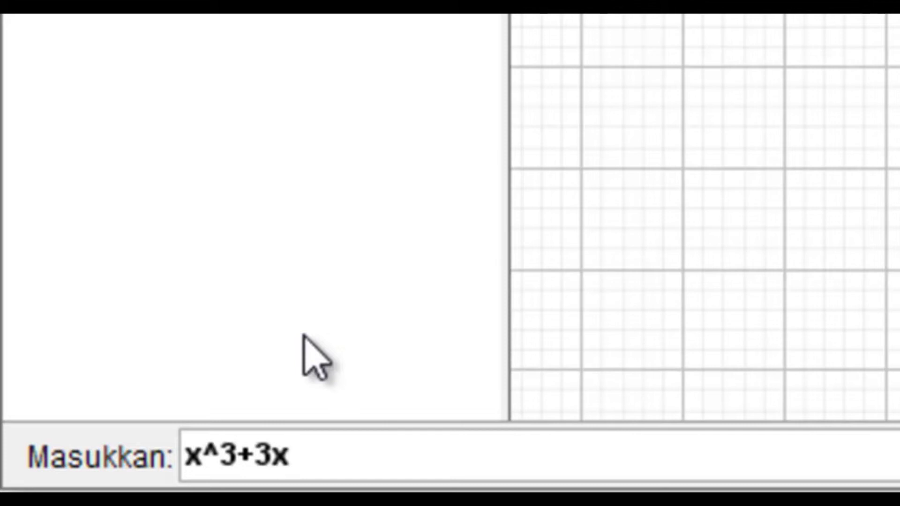
text(^2)
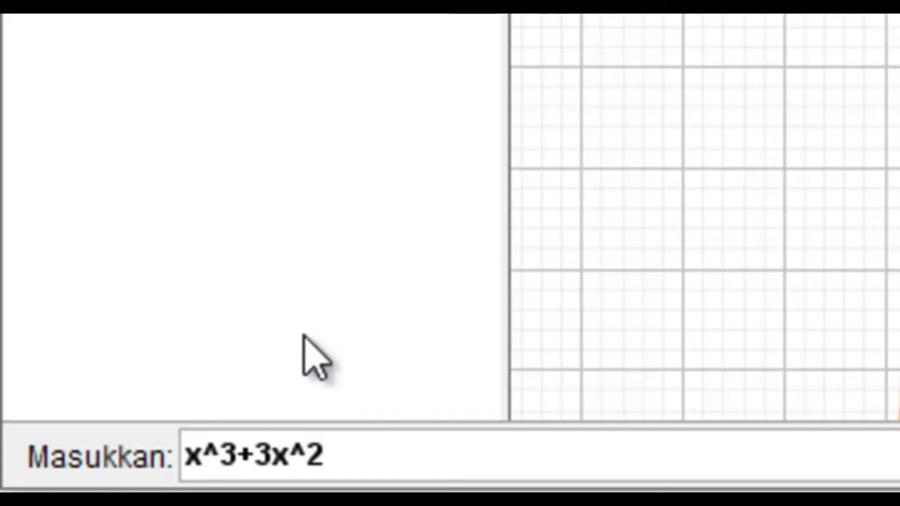
text(-45x+4)
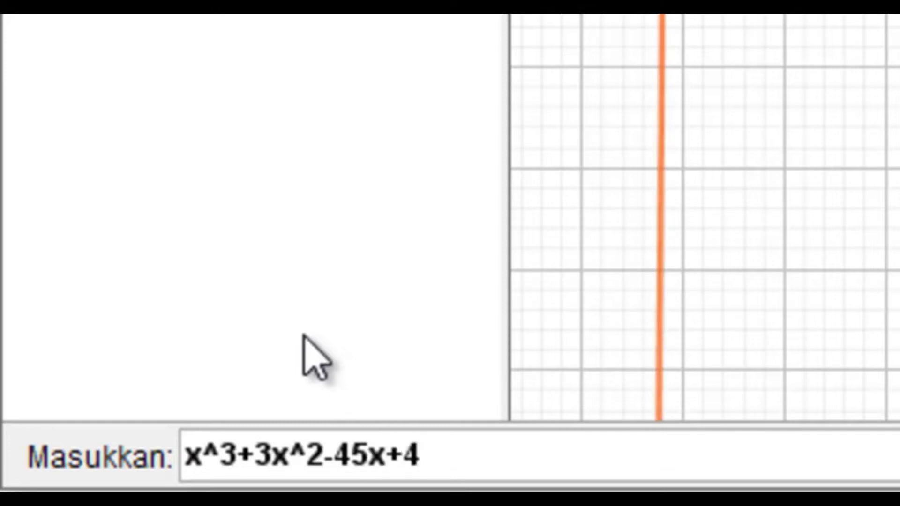
key(Return)
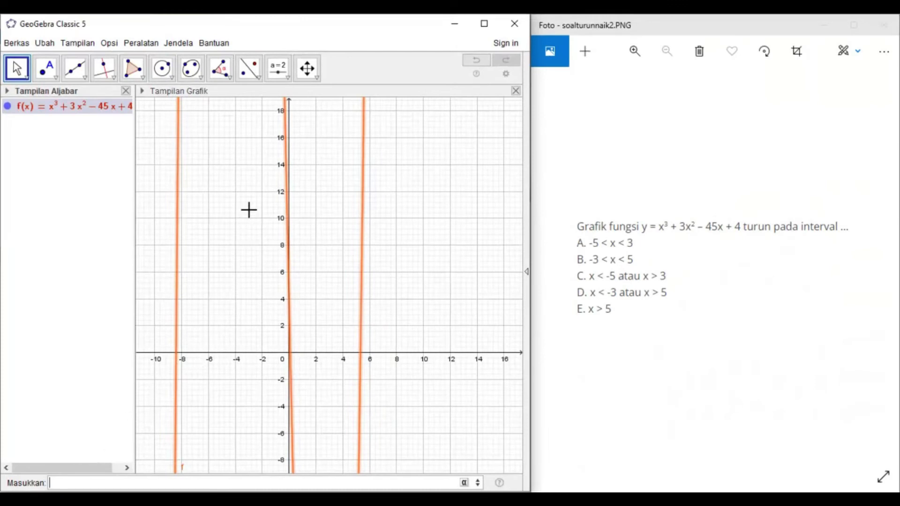
Fit both turning points of the cubic in the graphics view and stretch the x-axis scale to 5-unit grid spacing.
scroll(248, 210, down, 6)
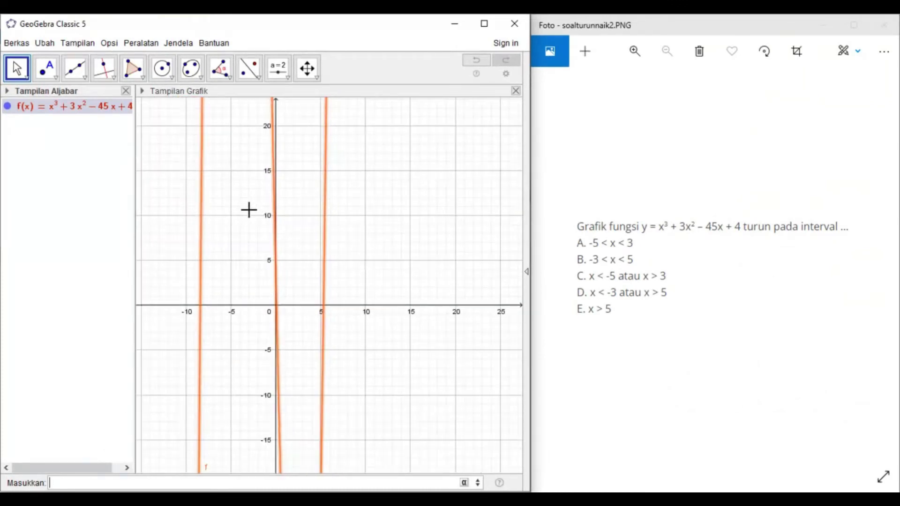
scroll(249, 210, down, 6)
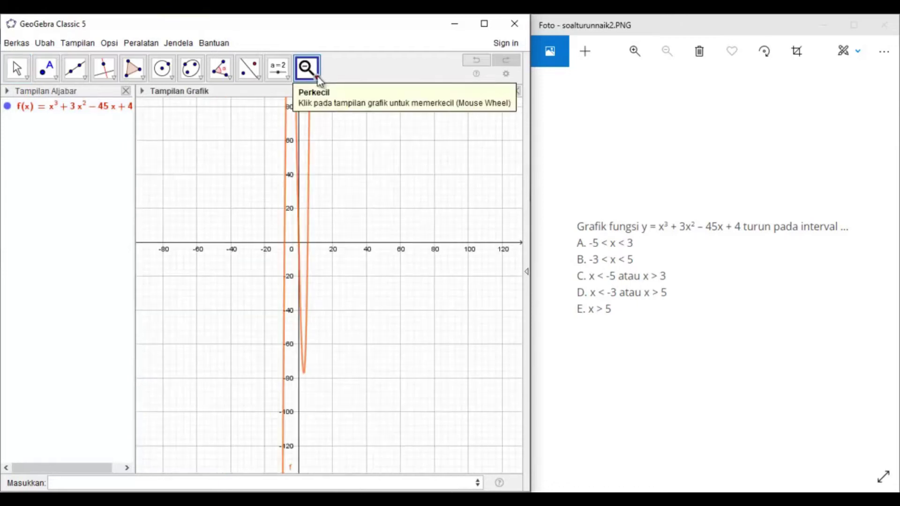
click(317, 78)
click(339, 94)
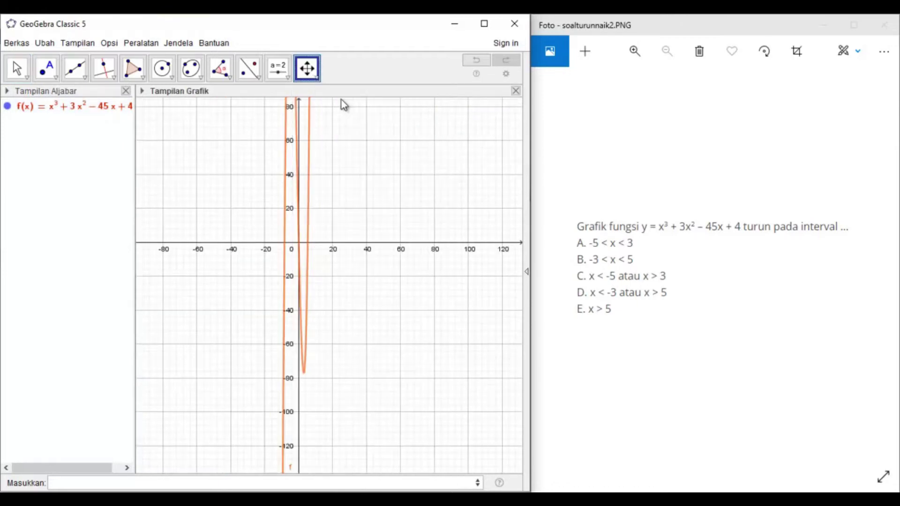
drag(338, 154, 347, 264)
scroll(338, 237, down, 3)
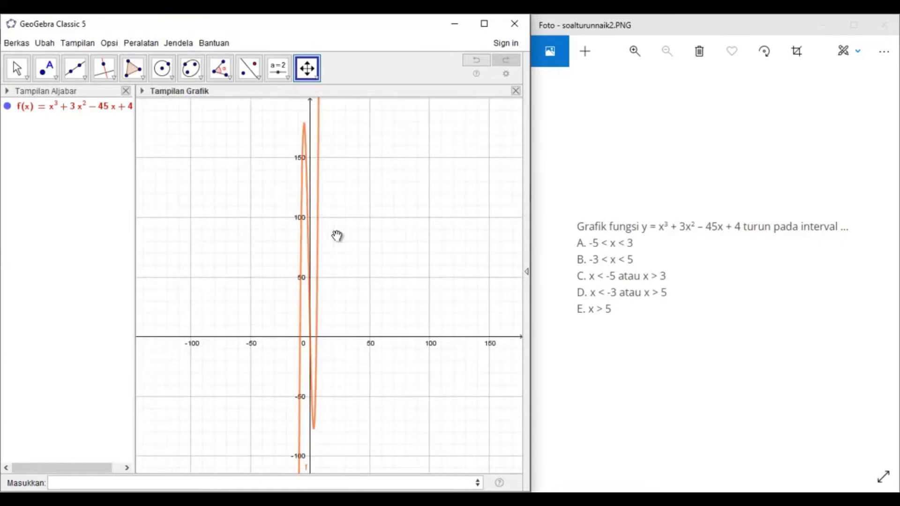
scroll(337, 236, up, 1)
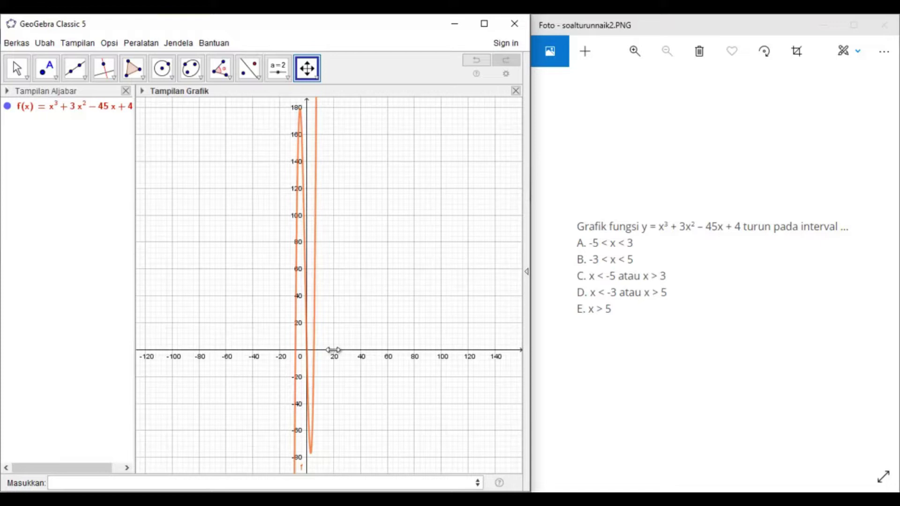
drag(334, 350, 486, 354)
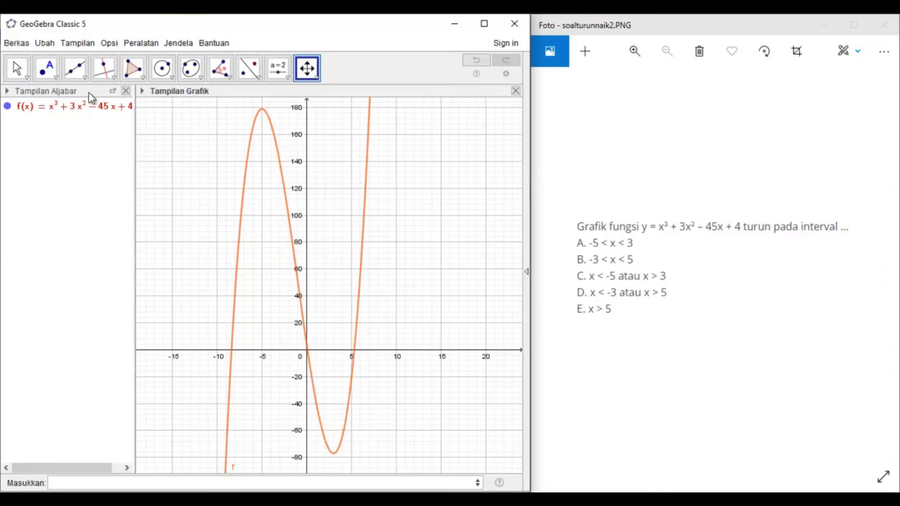
Show the CAS view and evaluate x^3+3x^2-45x+4 in its first row.
click(78, 44)
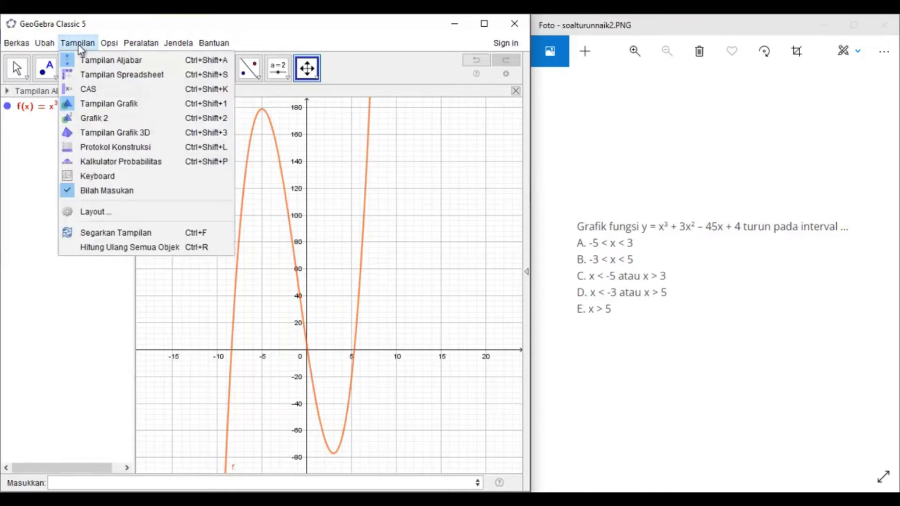
click(88, 89)
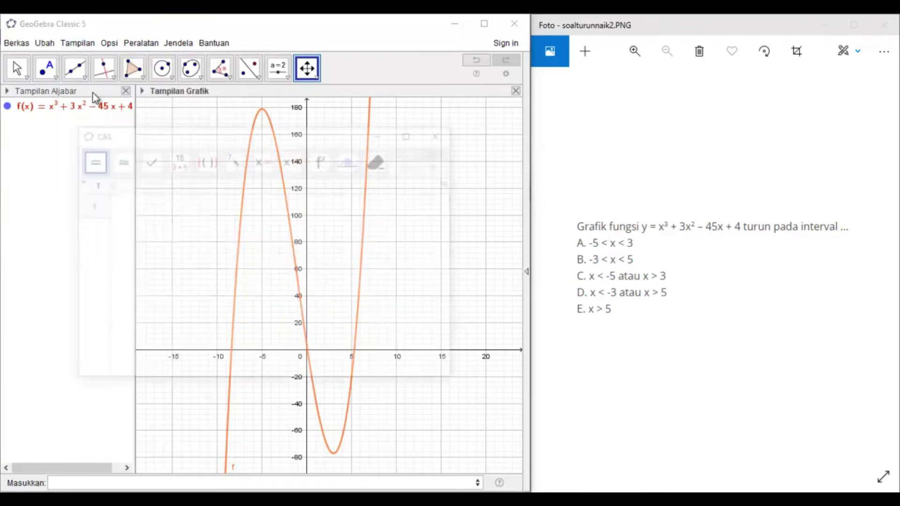
click(120, 206)
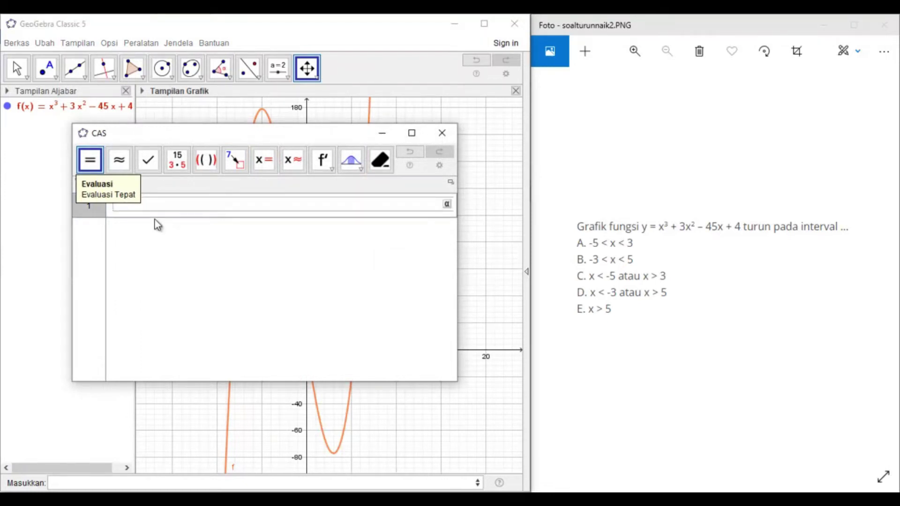
text(x^3)
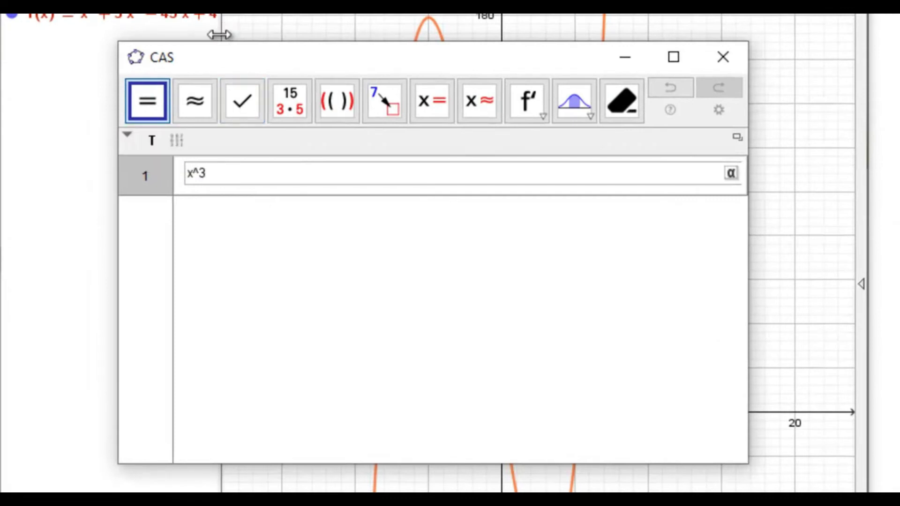
text(+3x^2-45x)
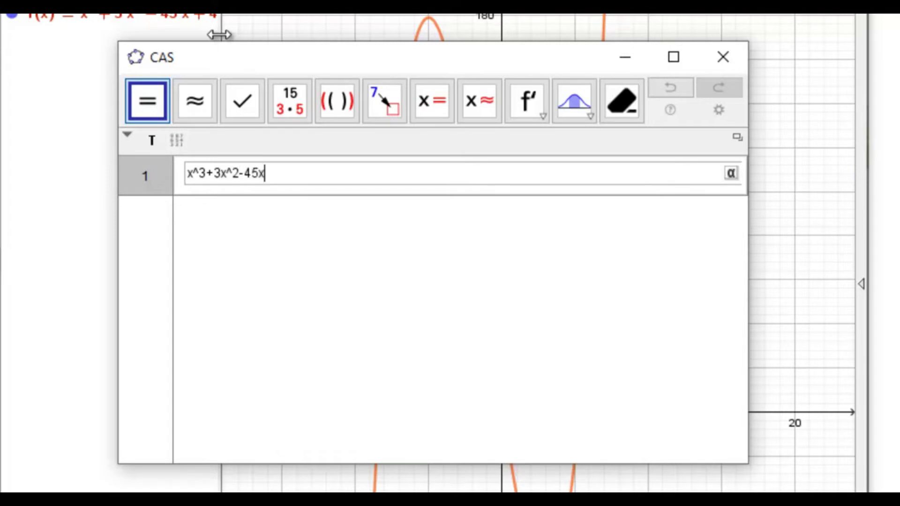
text(+4)
key(Return)
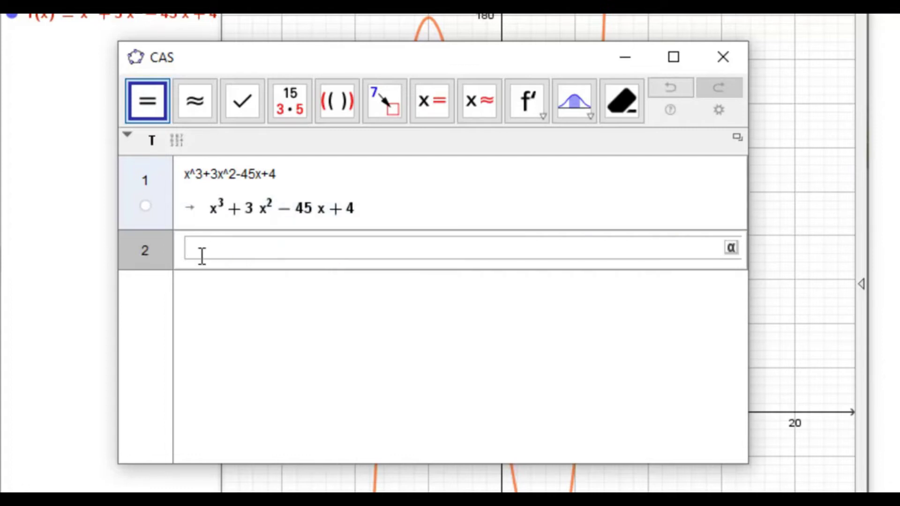
Reuse the evaluated cubic in the second CAS row and compute its derivative (Turunan).
click(234, 207)
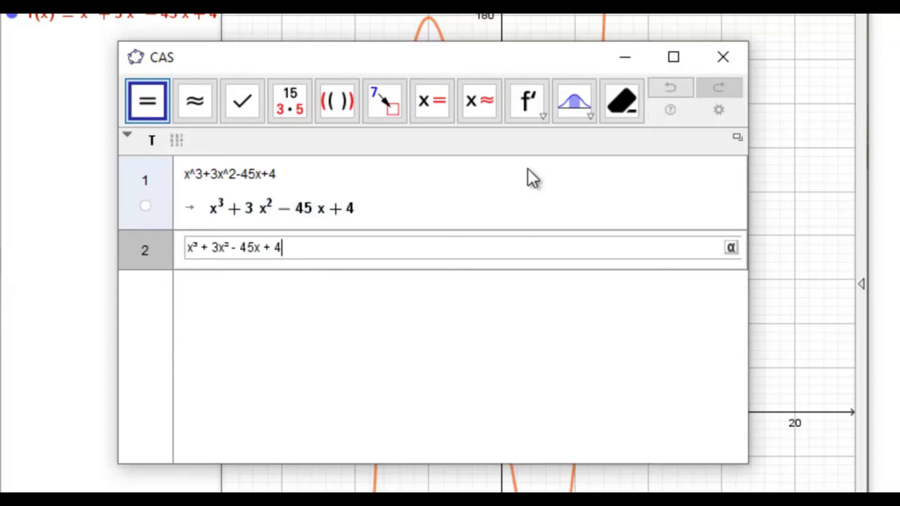
click(544, 117)
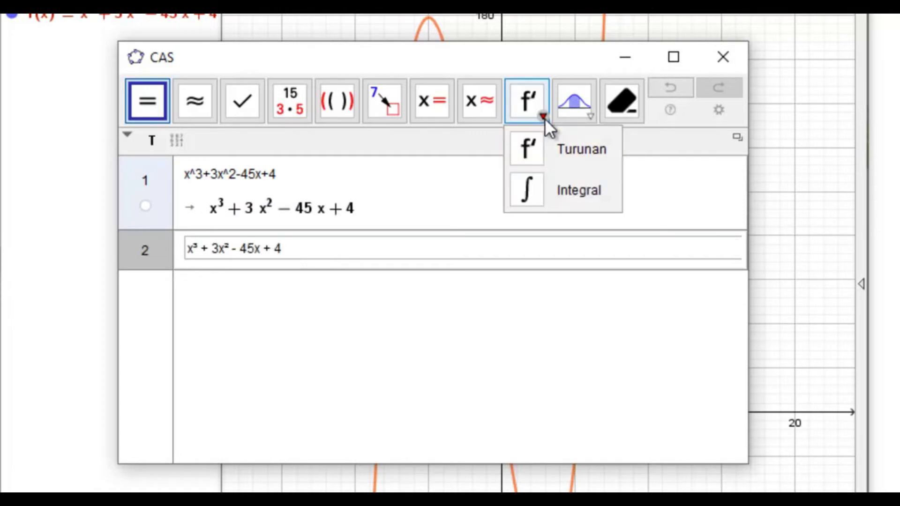
click(562, 149)
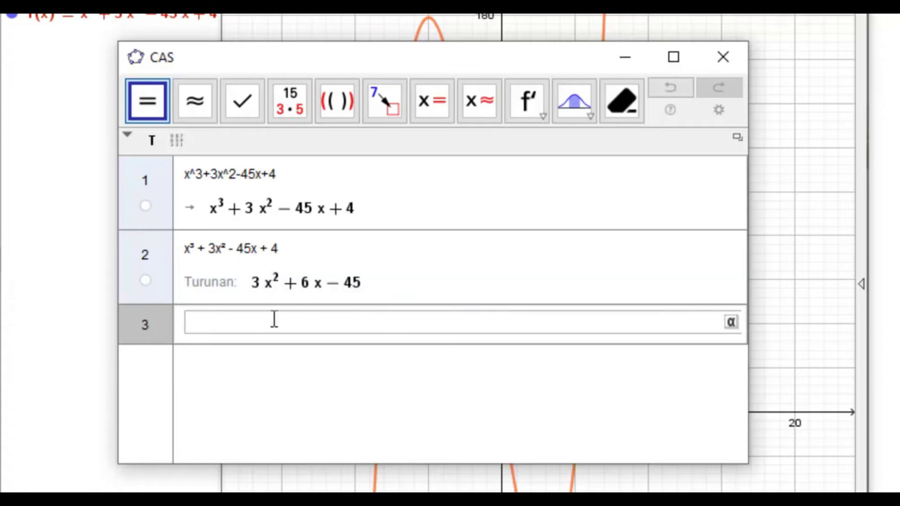
Build the inequality 3x² + 6x - 45 < 0 from the derivative result and solve it exactly in the fourth CAS row.
click(299, 283)
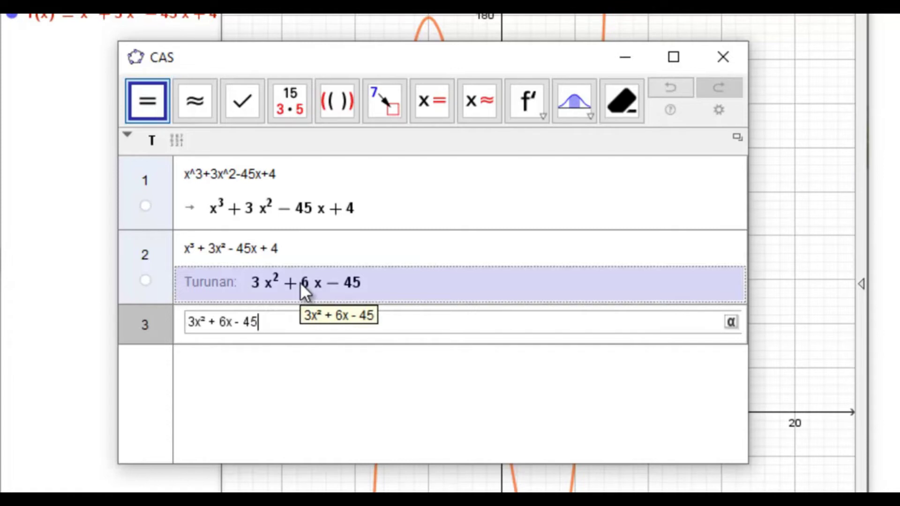
text(<0)
key(Return)
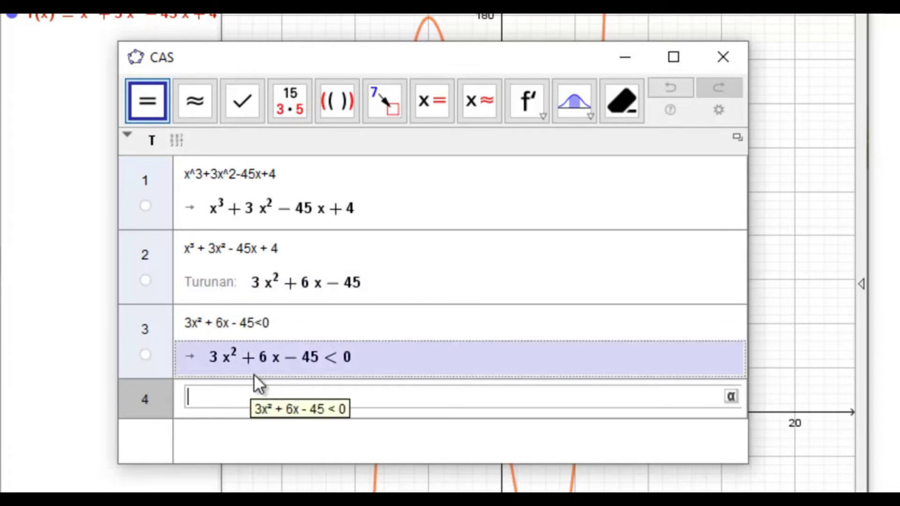
click(260, 356)
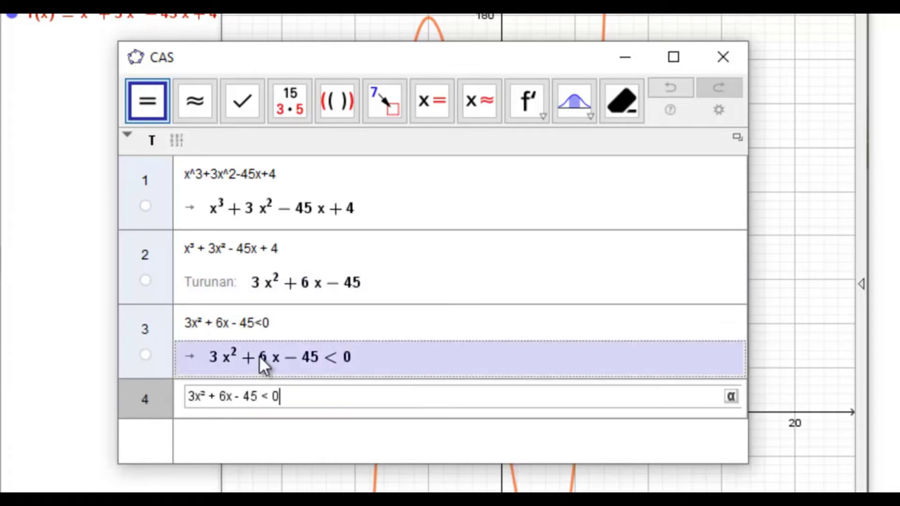
click(440, 104)
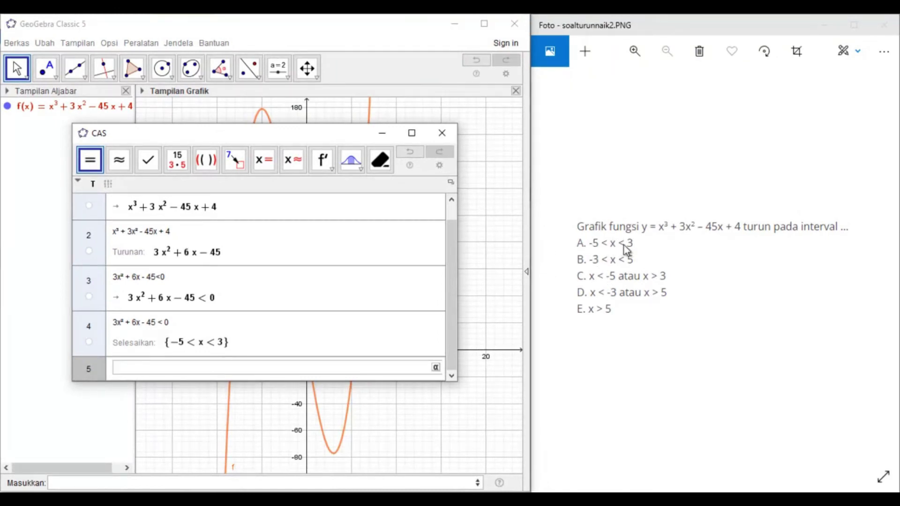
Shade the interval -5<x<3 on the cubic's graph by entering it as an inequality.
click(635, 450)
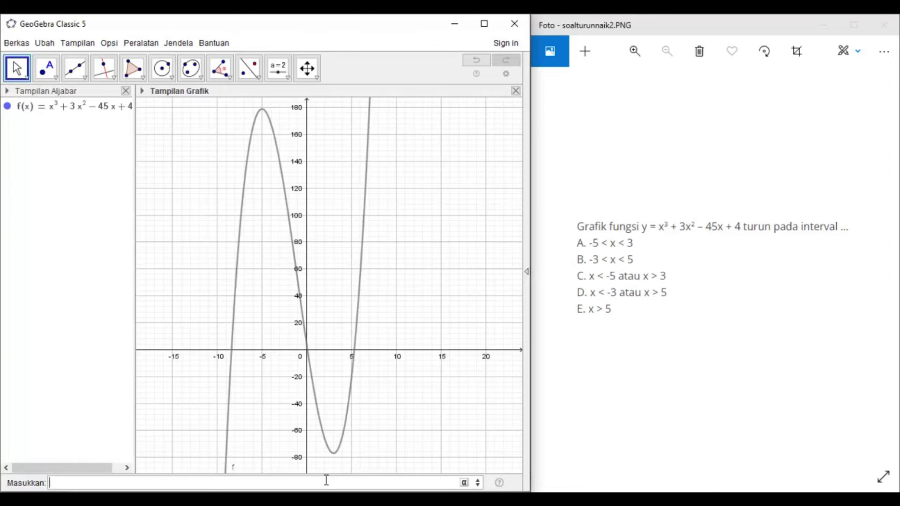
text(-5<)
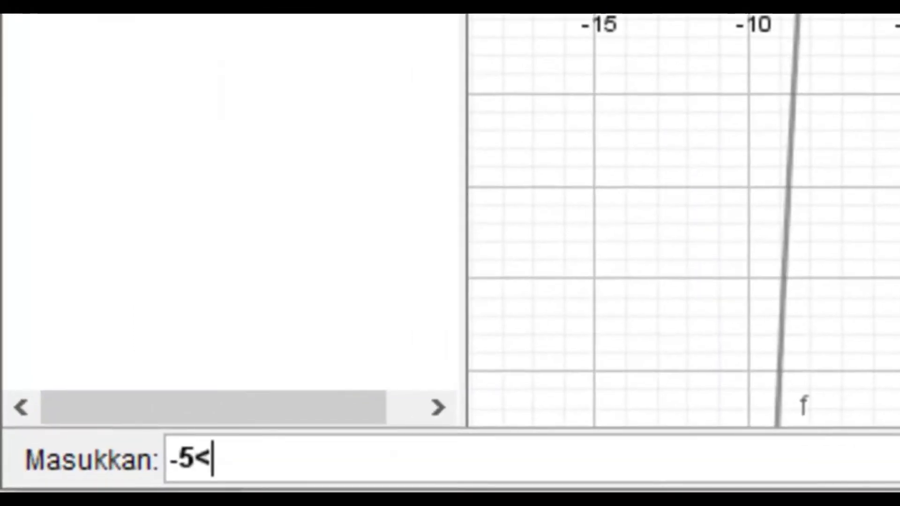
text(x)
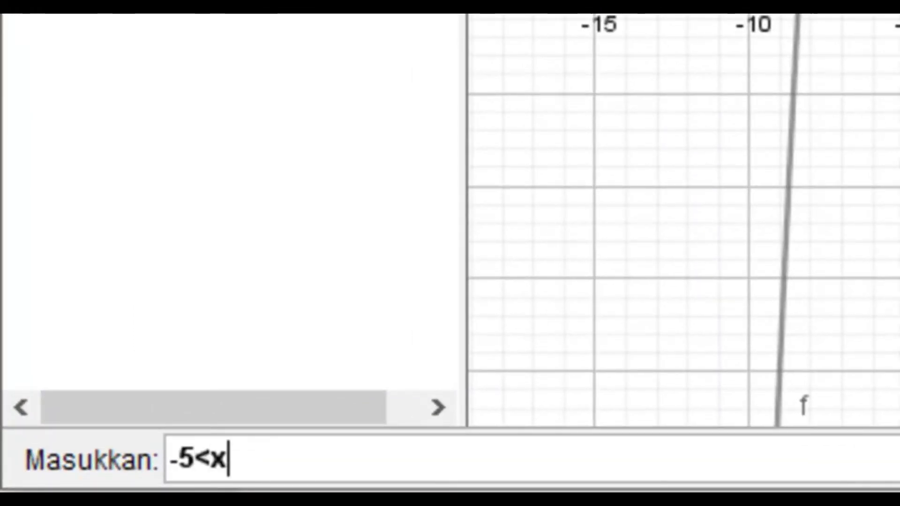
text(<3)
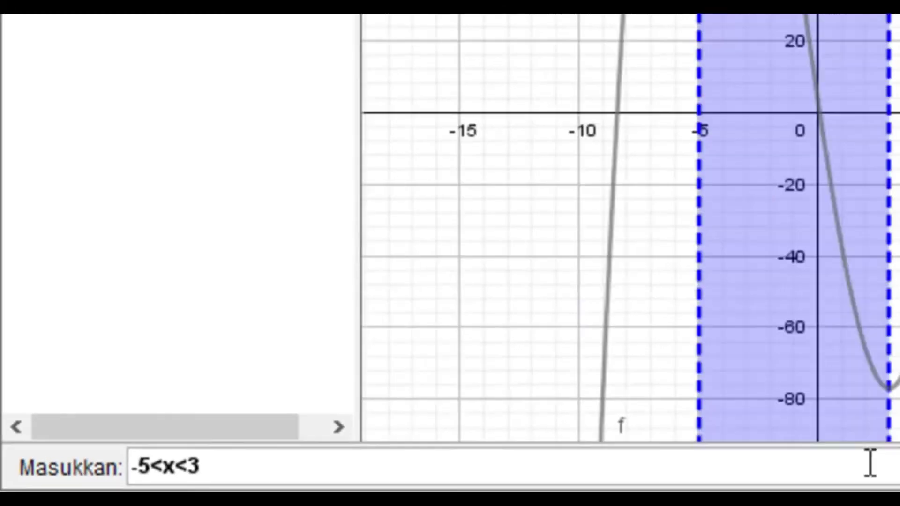
key(Return)
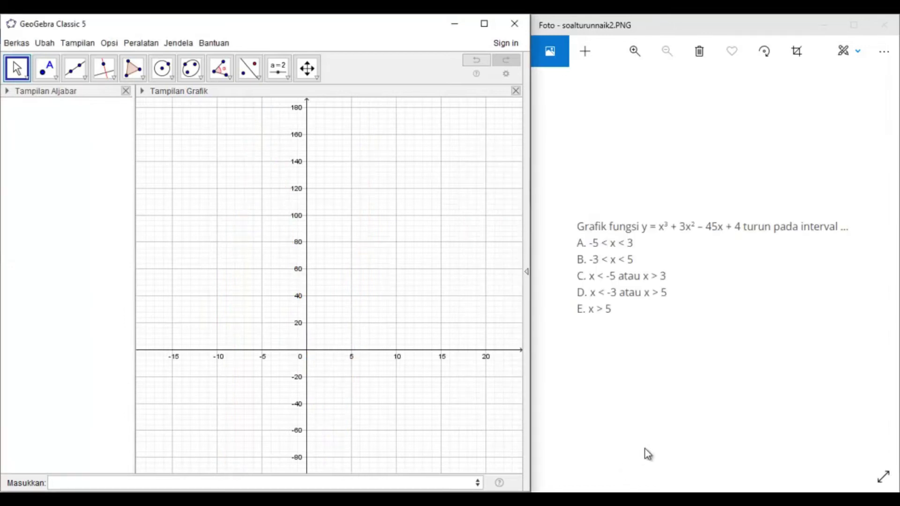
Bring up the next problem image, soalturunnaik3.PNG, and graph its cubic by entering 1/3(x^3)-3x^2+8x+2.
click(884, 264)
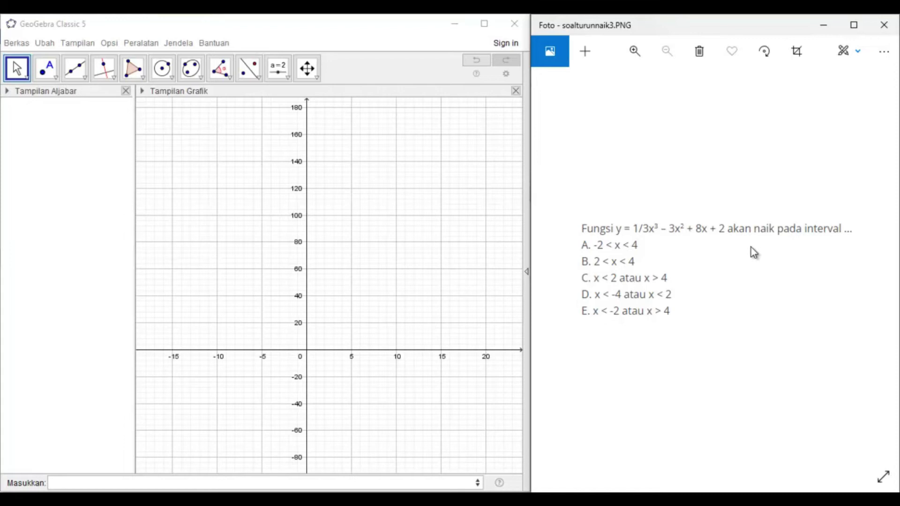
click(126, 483)
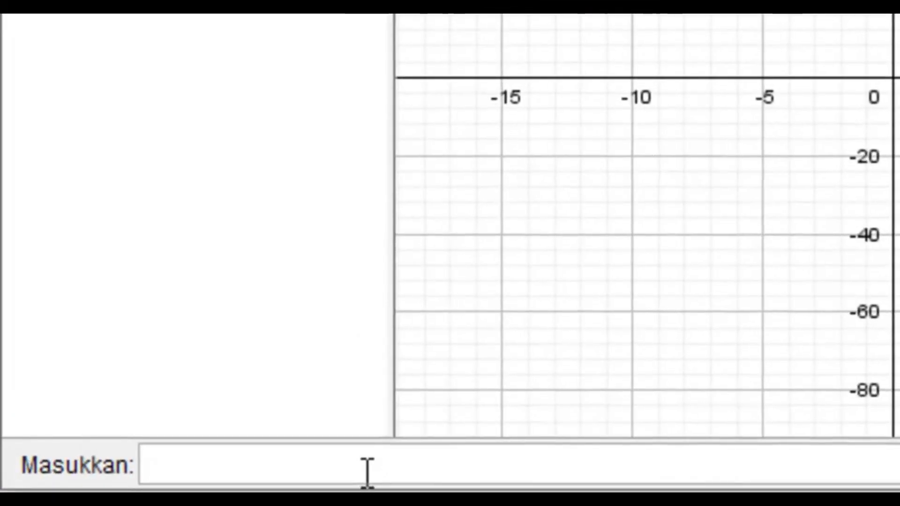
text(1/3)
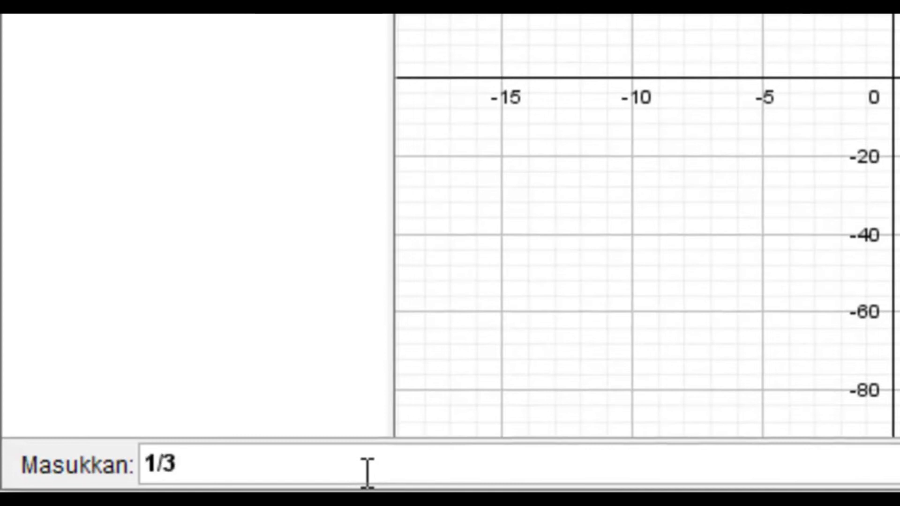
text(()
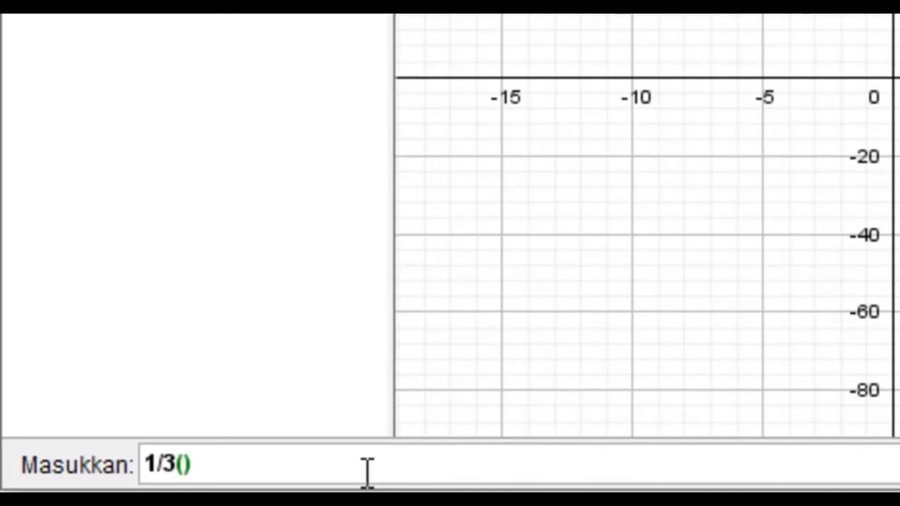
text(x^3))
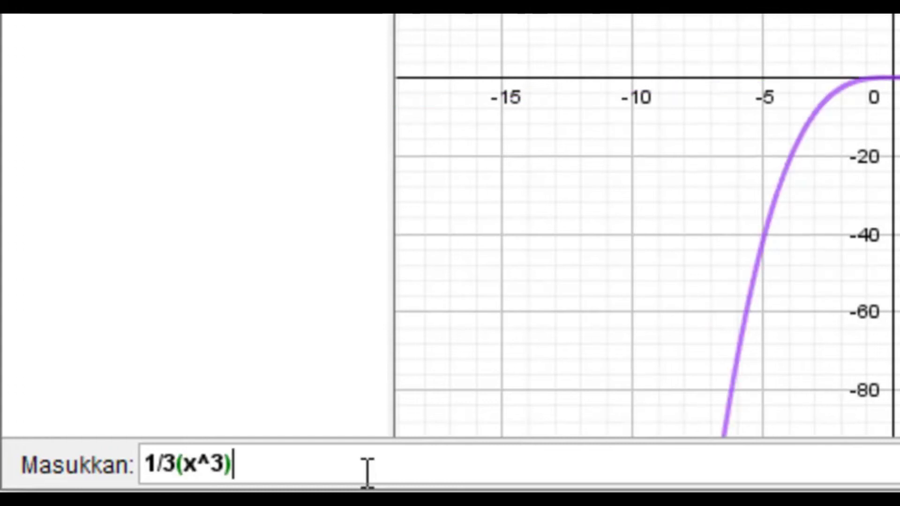
text(-3)
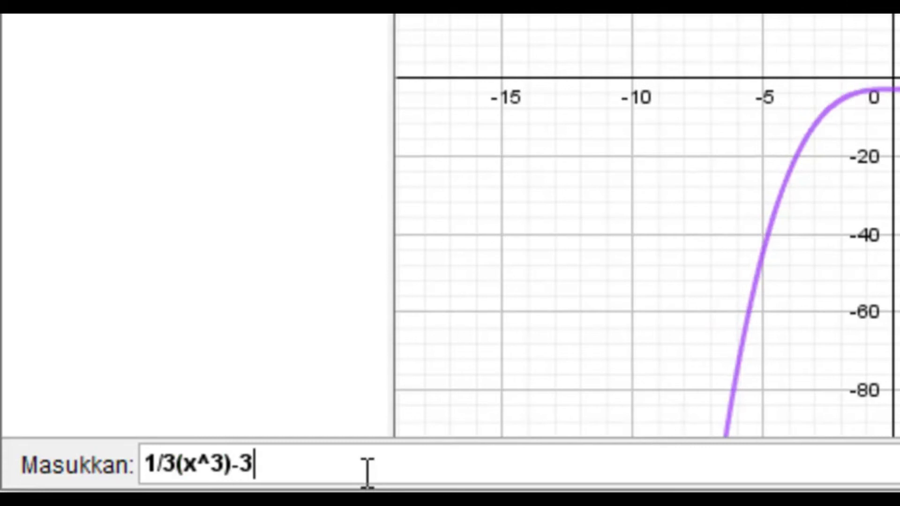
text(x^3)
key(BackSpace)
text(2)
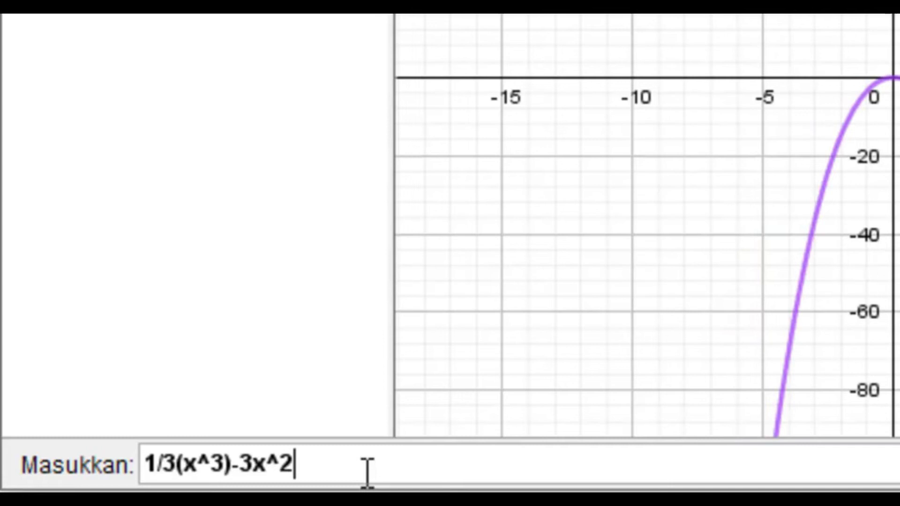
text(+8x)
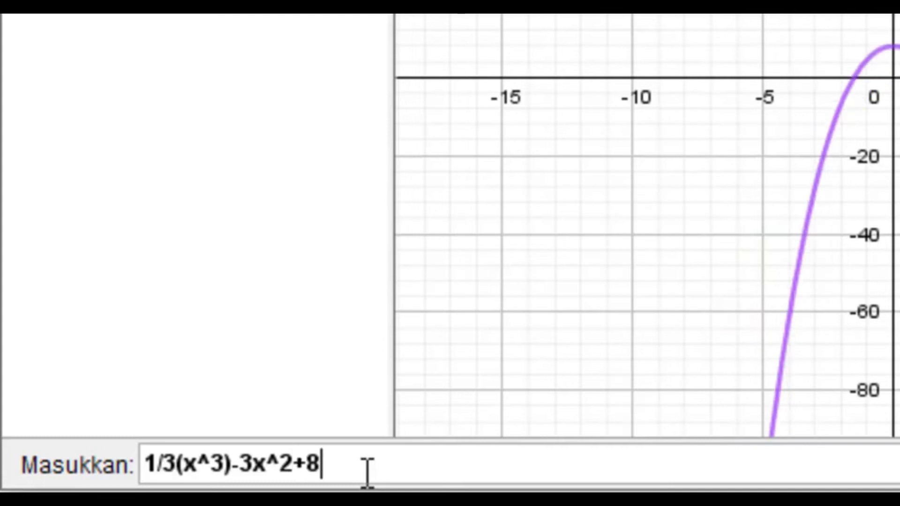
text(+2)
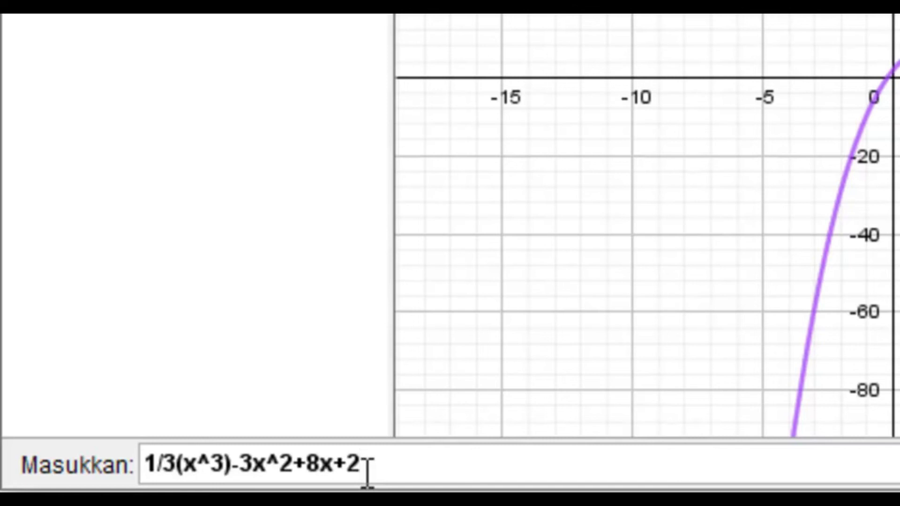
key(Return)
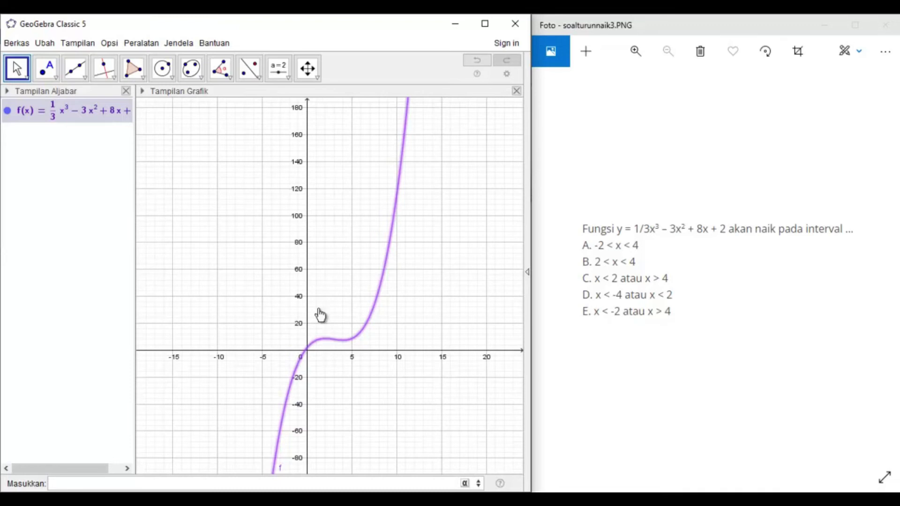
Show the CAS view beside the problem text and evaluate 1/3(x^3)-3x^2+8x+2 in its first row.
click(86, 41)
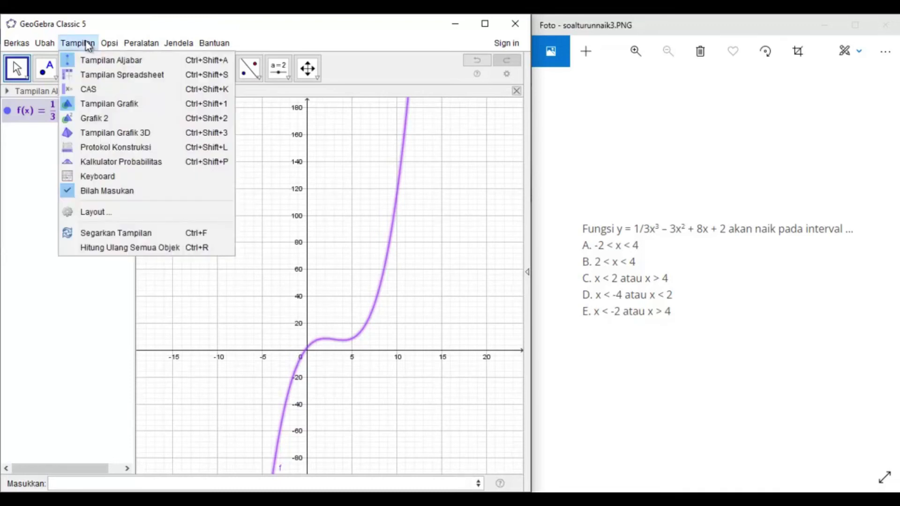
click(89, 91)
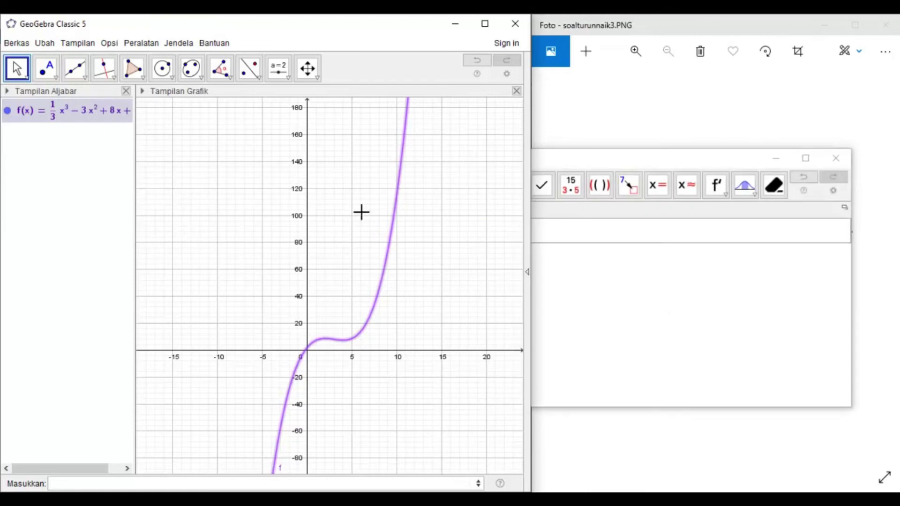
click(605, 157)
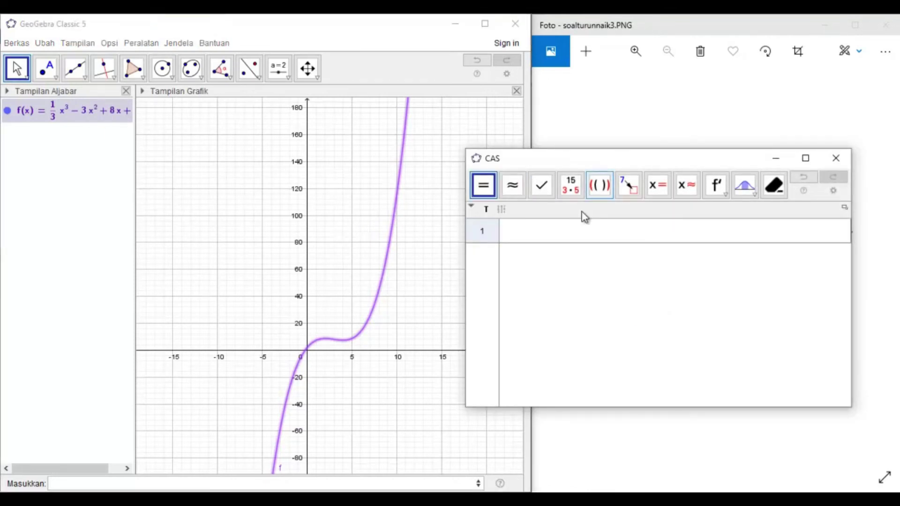
click(570, 229)
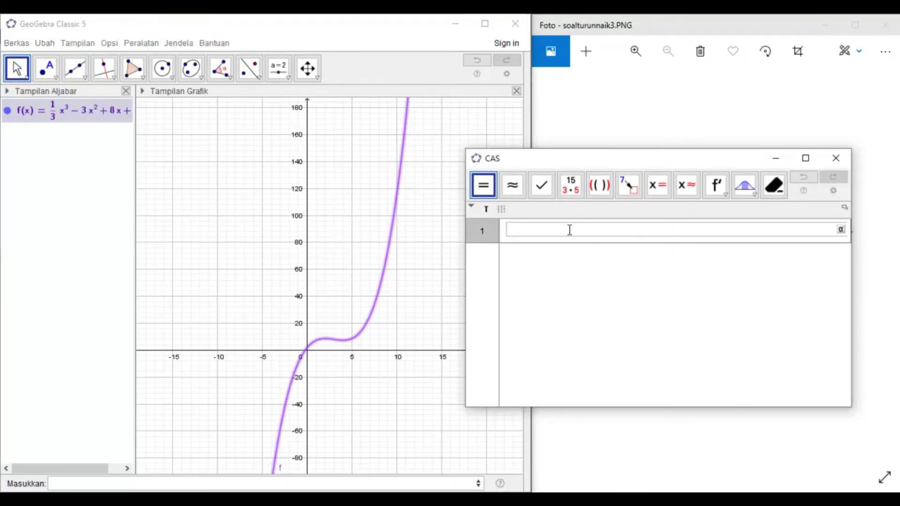
drag(610, 158, 298, 198)
text(1)
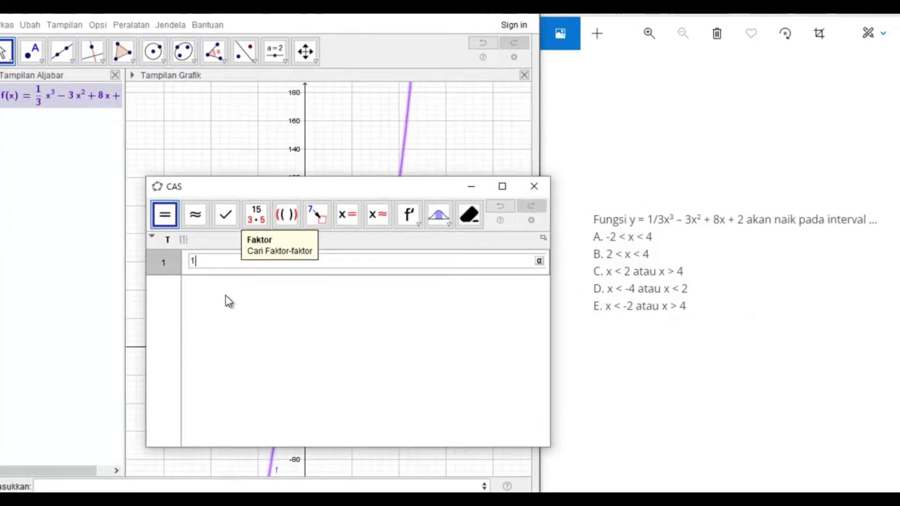
text(/3(x^3)-3x^2)
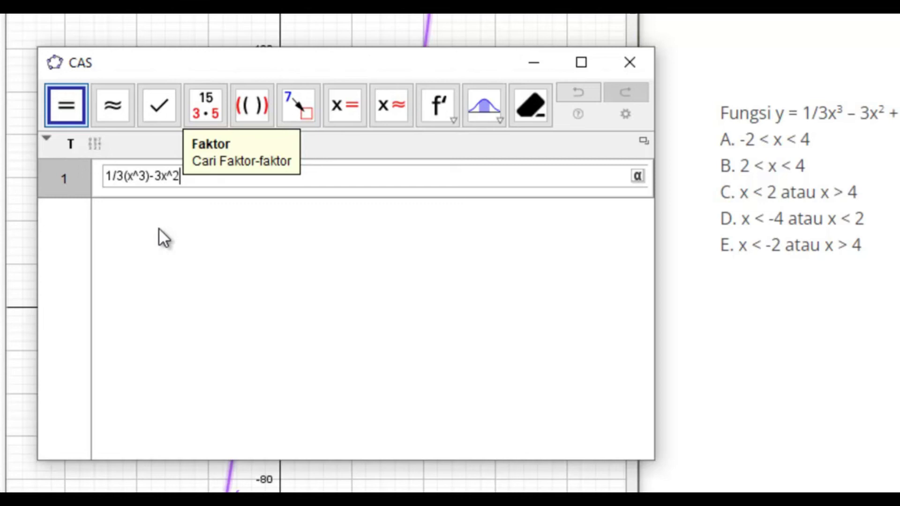
text(+8x+2)
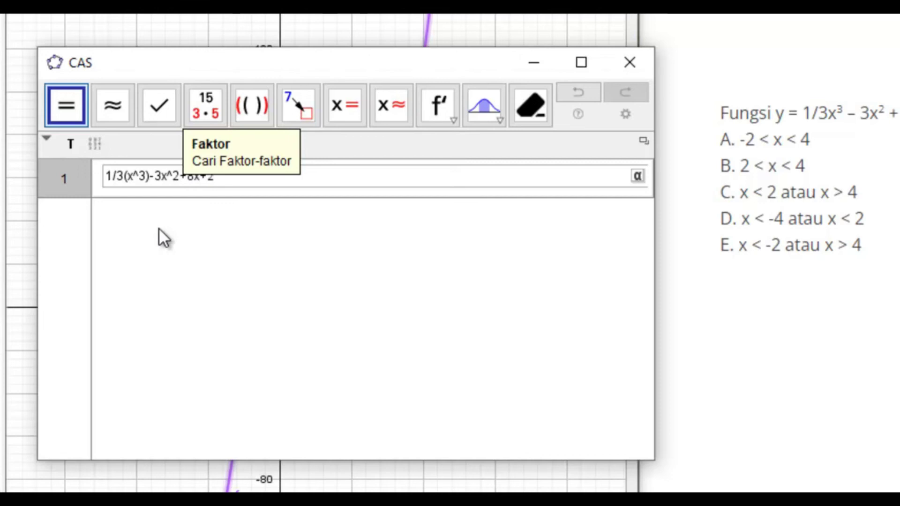
key(Return)
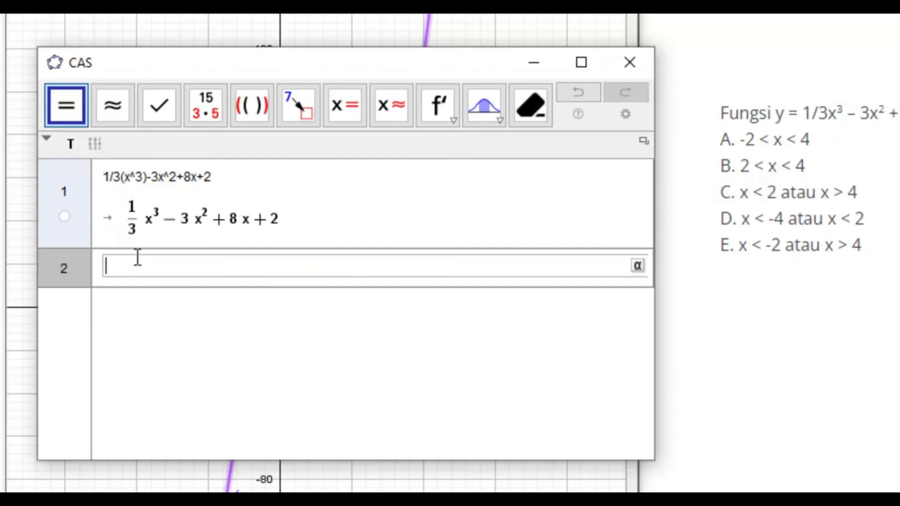
Reuse the evaluated cubic in the second CAS row and compute its derivative (Turunan).
click(145, 223)
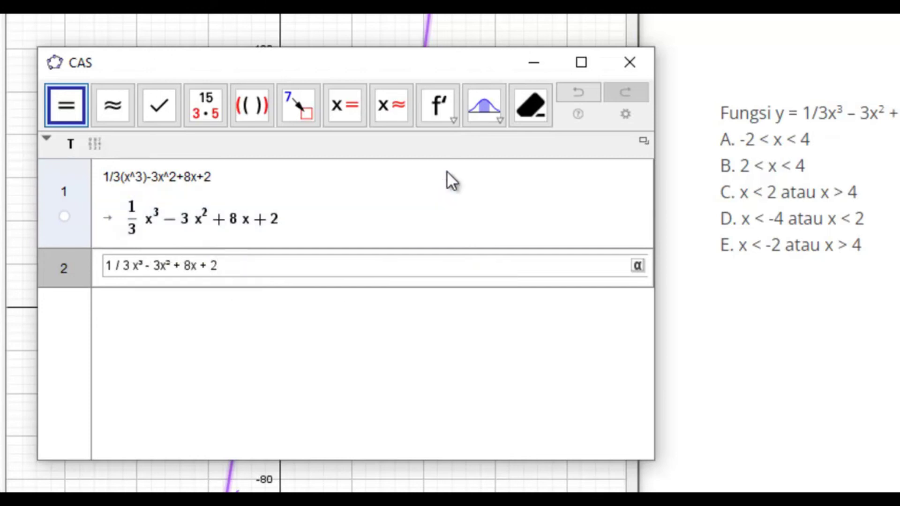
click(454, 124)
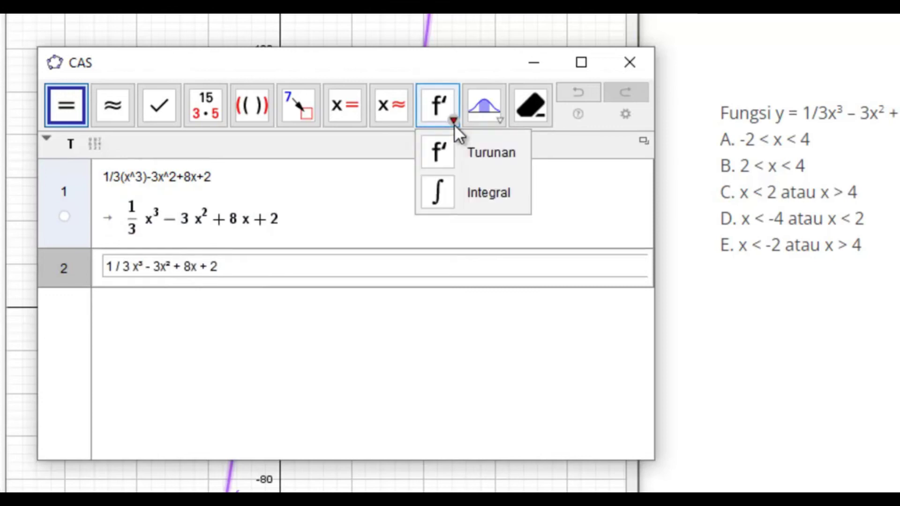
click(459, 155)
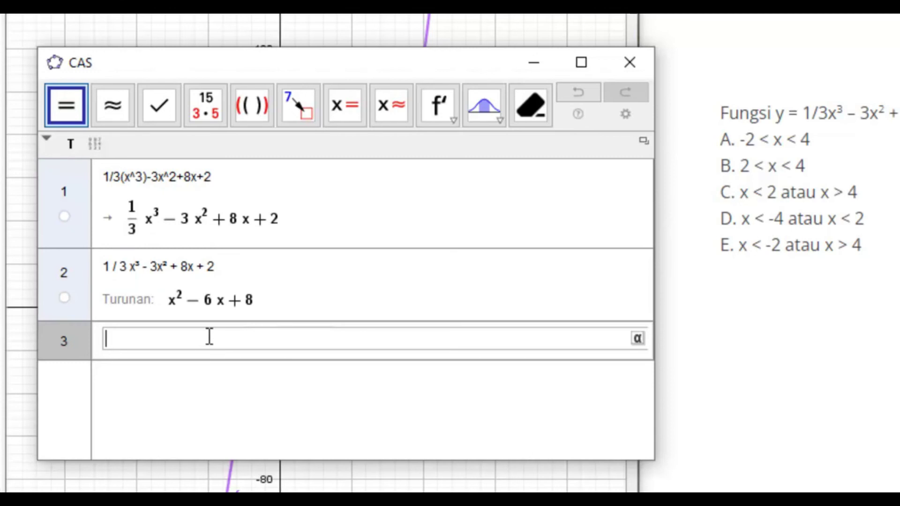
Build the inequality x² - 6x + 8 > 0 from the derivative result and solve it exactly in the fourth CAS row.
click(233, 296)
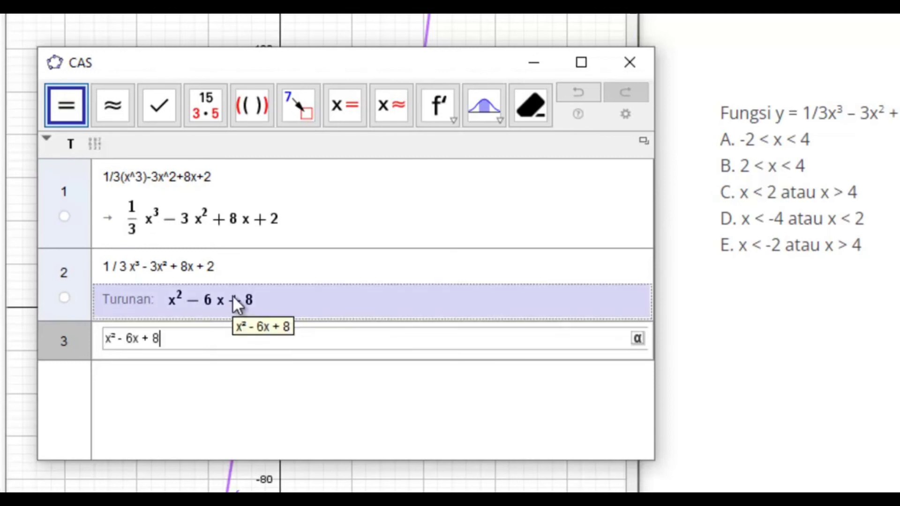
text(>0)
key(Return)
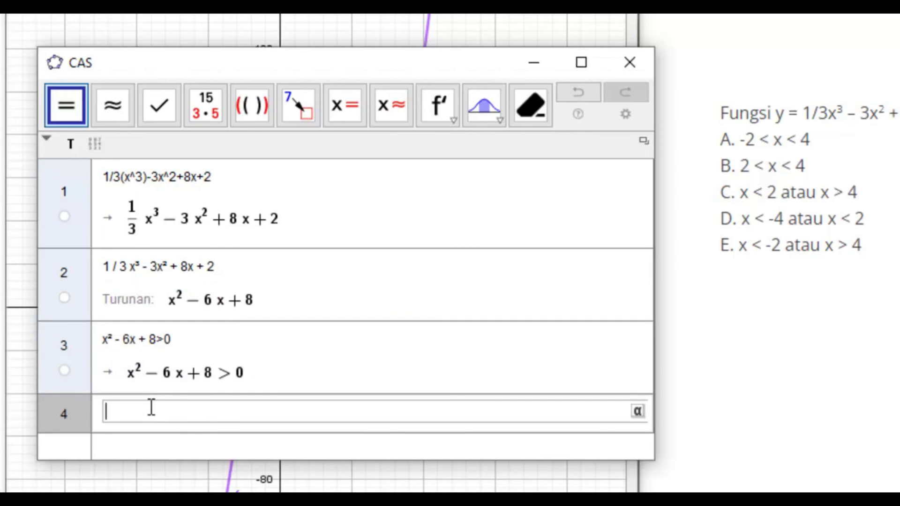
click(156, 374)
click(356, 110)
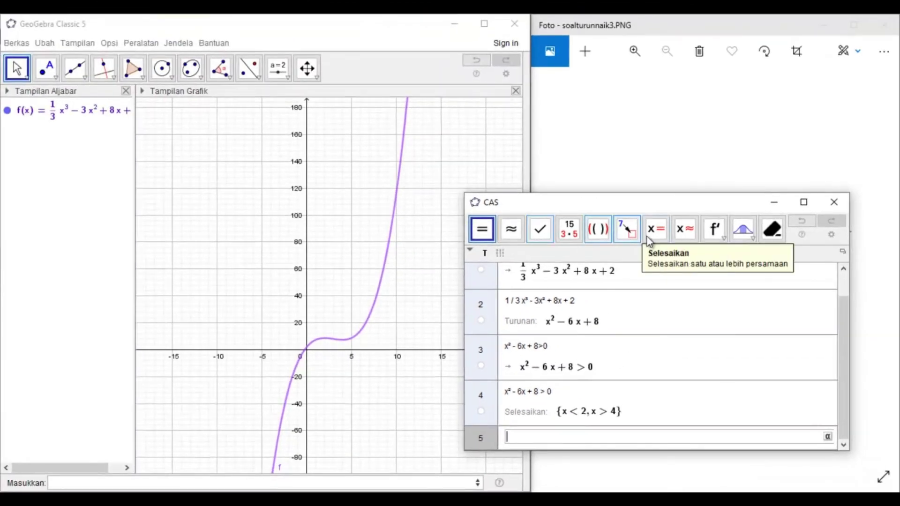
Shade the solution region on the cubic's graph by entering the combined inequality x<2∨x>4.
drag(657, 202, 275, 159)
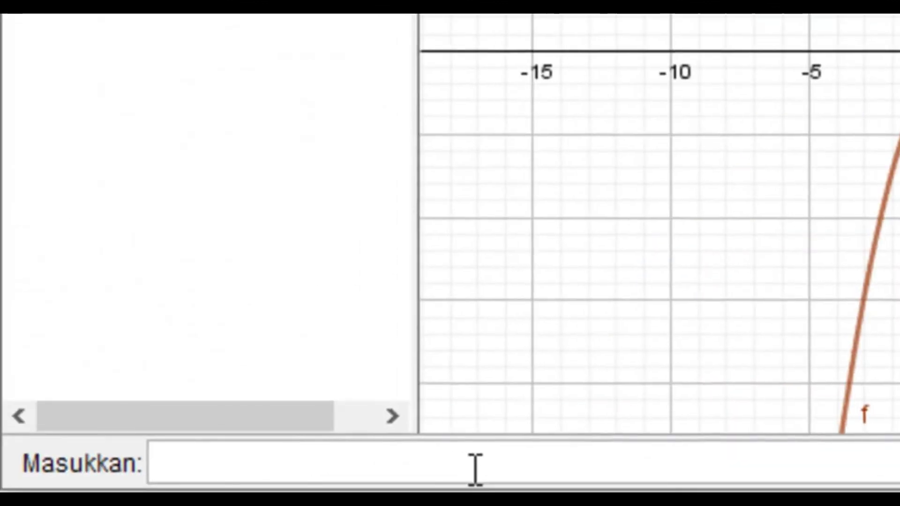
text(x)
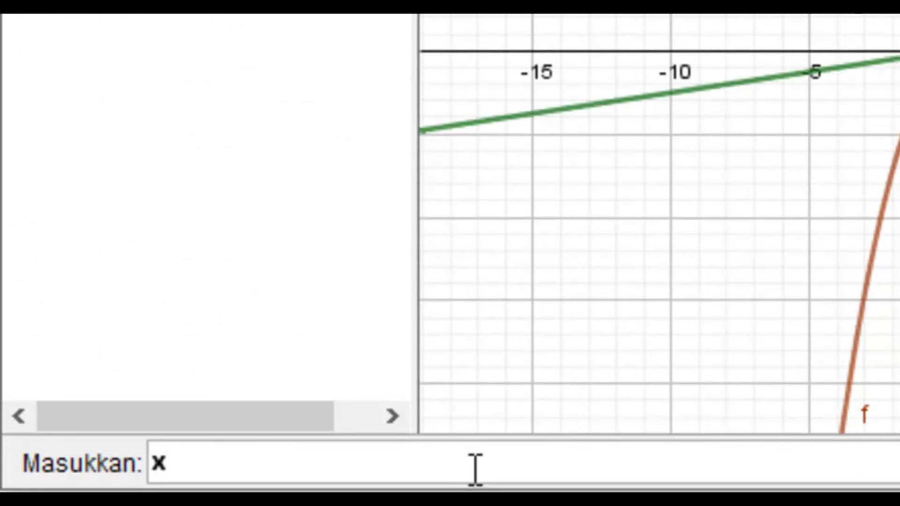
text(<2)
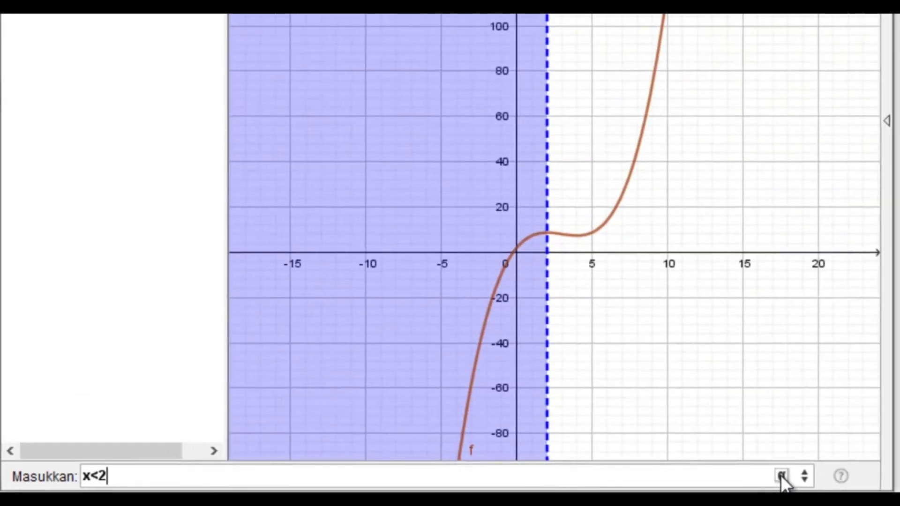
click(781, 474)
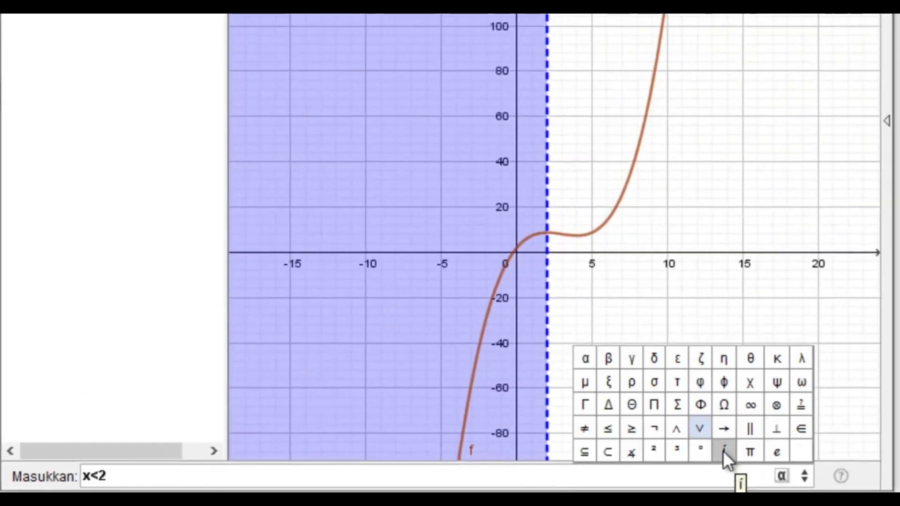
click(701, 429)
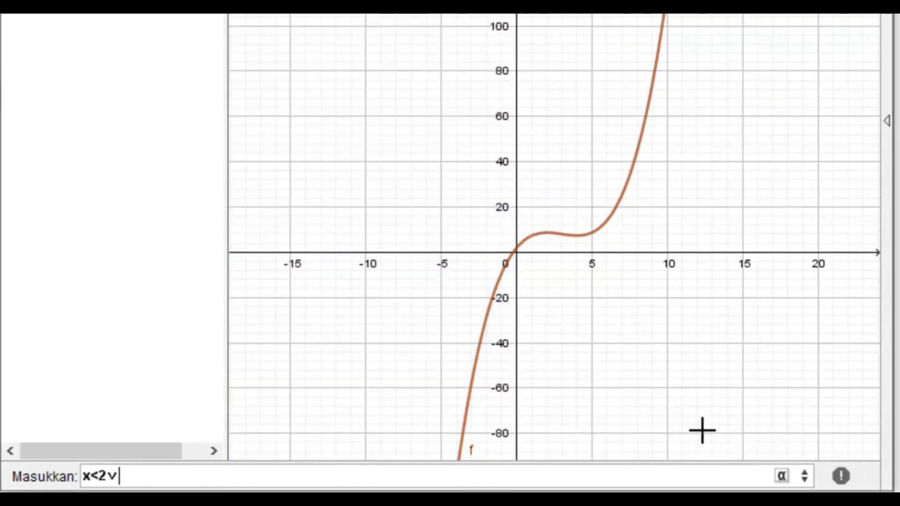
text(x>4)
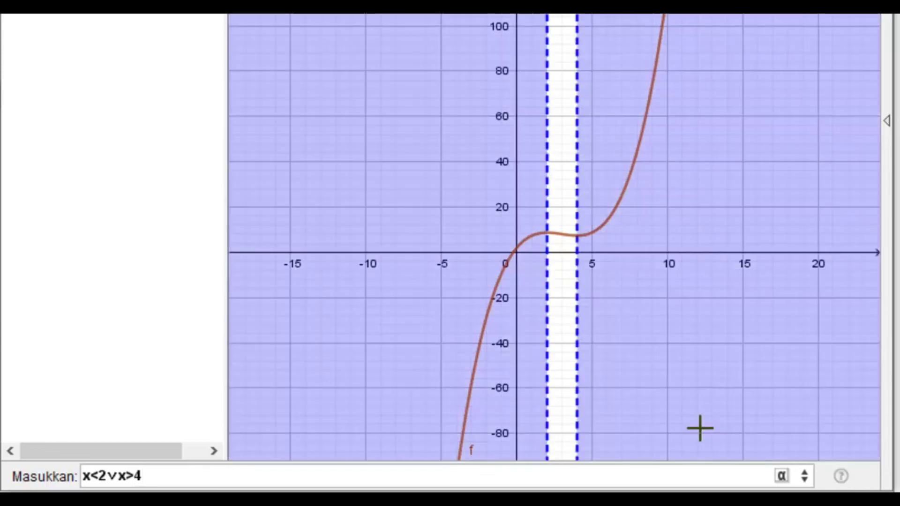
key(Return)
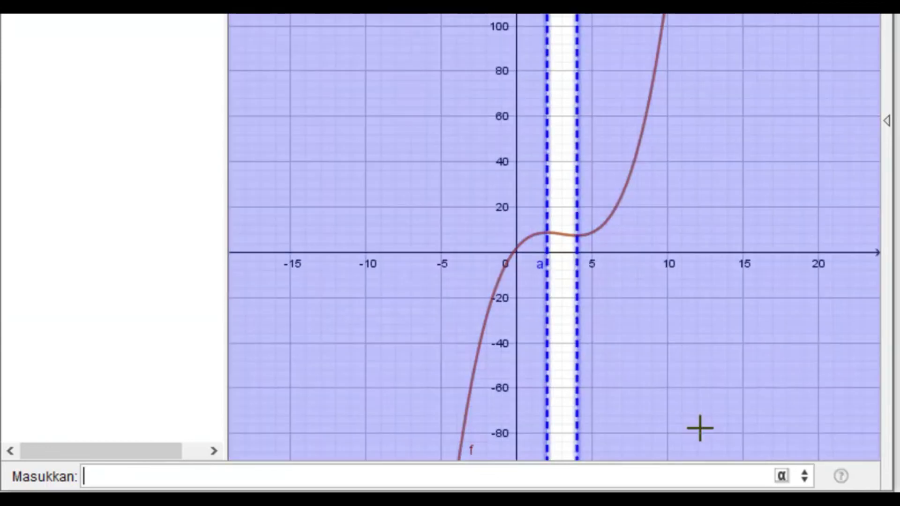